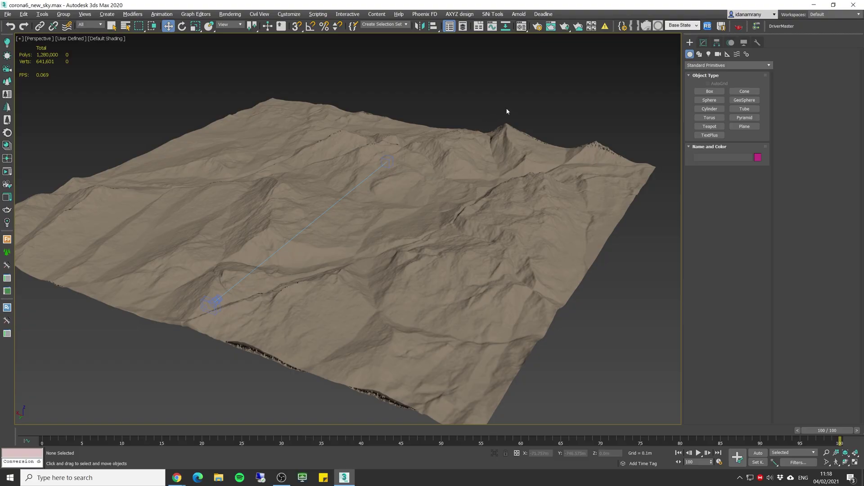
- Inspect the terrain plane with its Displace modifier temporarily switched off, and switch the modifier back on
left_click(548, 167)
left_click(703, 43)
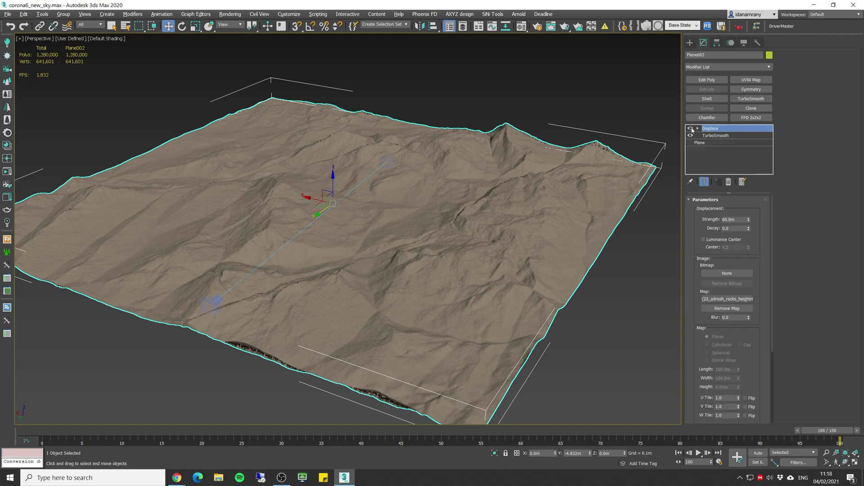
left_click(691, 129)
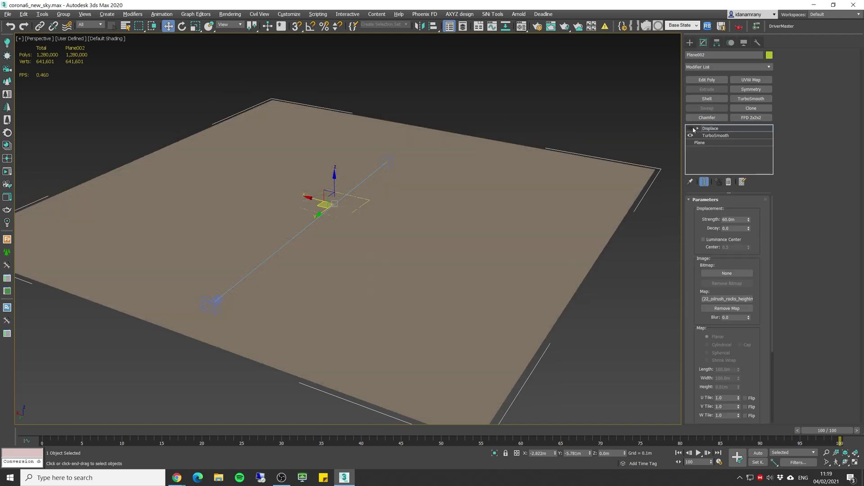
left_click(692, 129)
- Create a targeted CoronaSun above and behind the terrain, and add a CoronaSky environment from its settings
middle_click_drag(359, 239, 272, 198, "alt")
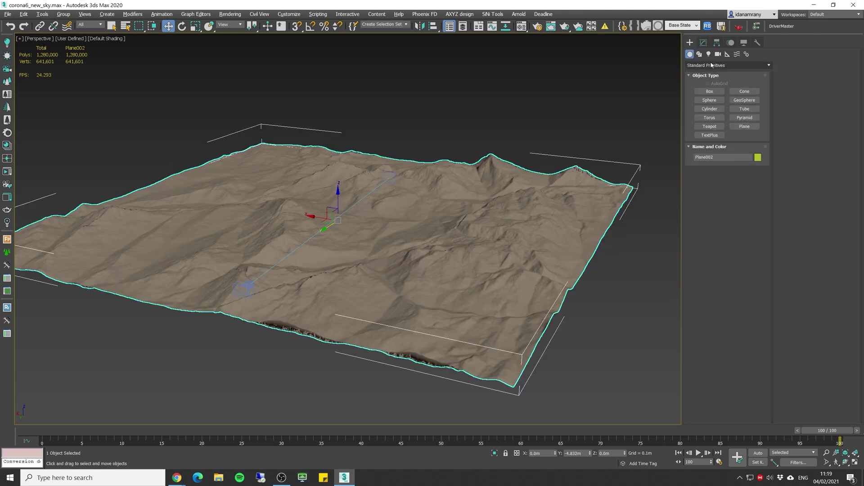
left_click(709, 54)
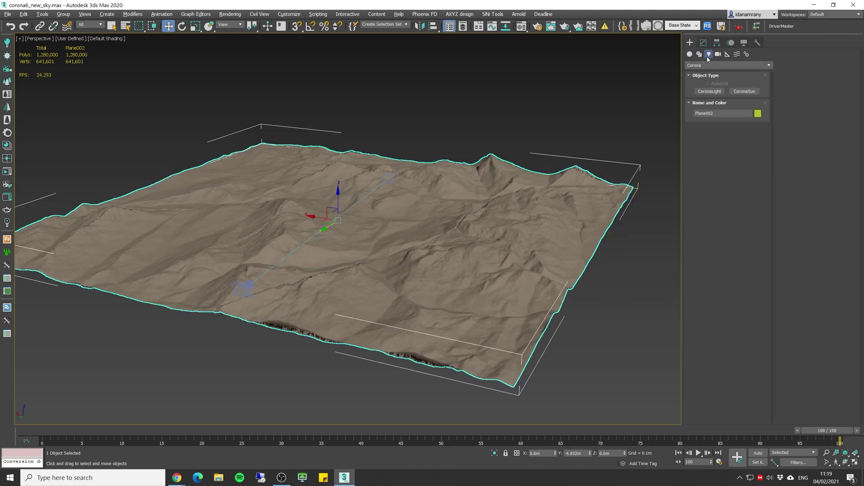
left_click(744, 92)
middle_click_drag(567, 157, 559, 173, "alt")
left_click_drag(602, 146, 505, 139)
key("w")
left_click(703, 43)
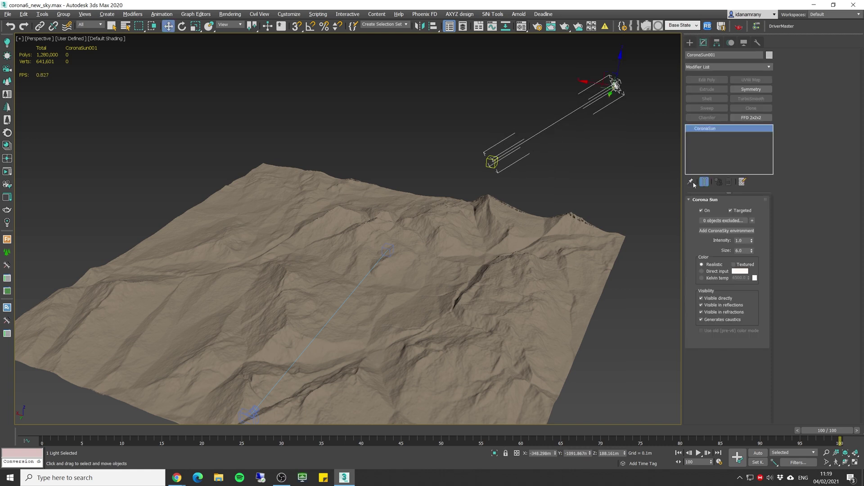
left_click(726, 234)
- Place the CoronaSky environment map in a material editor slot as an instance
left_click(230, 14)
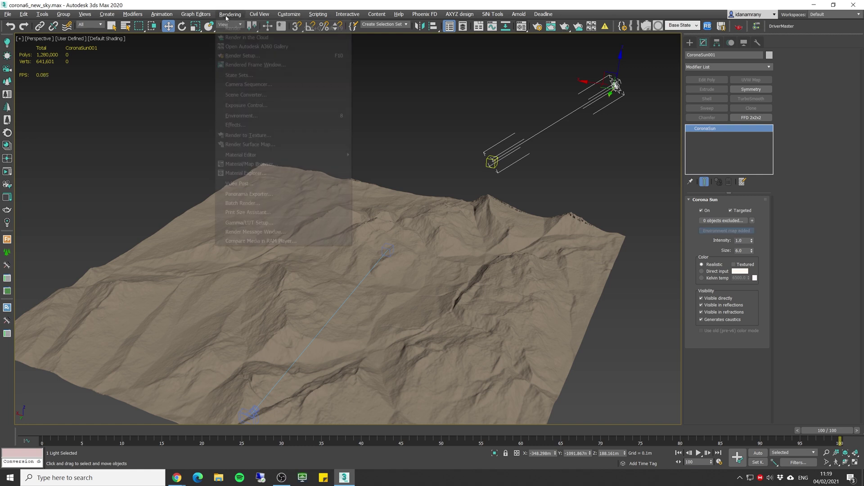
left_click(295, 120)
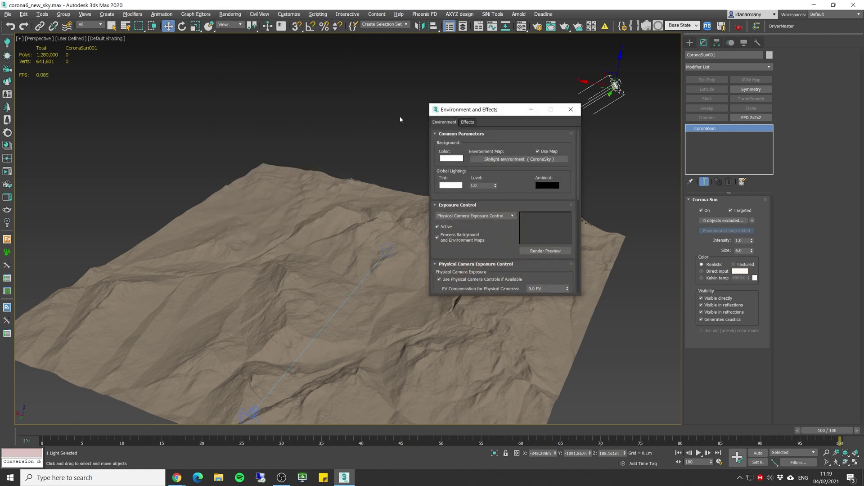
key("m")
left_click_drag(518, 161, 350, 126)
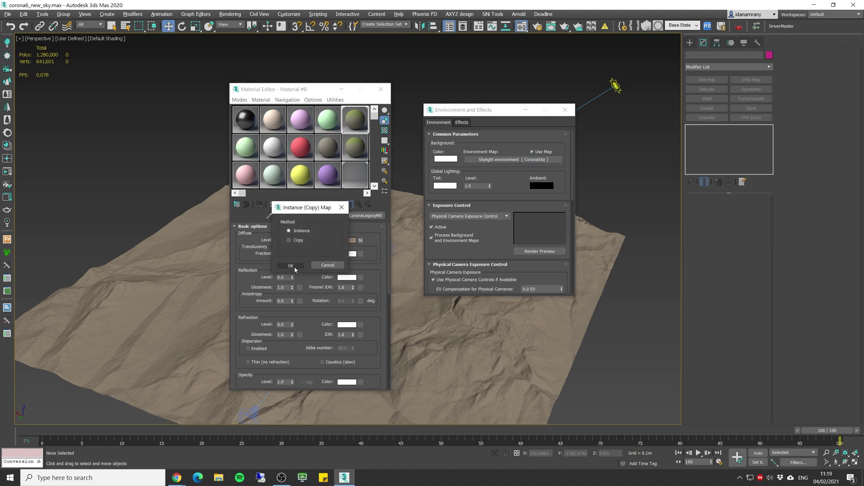
left_click(291, 265)
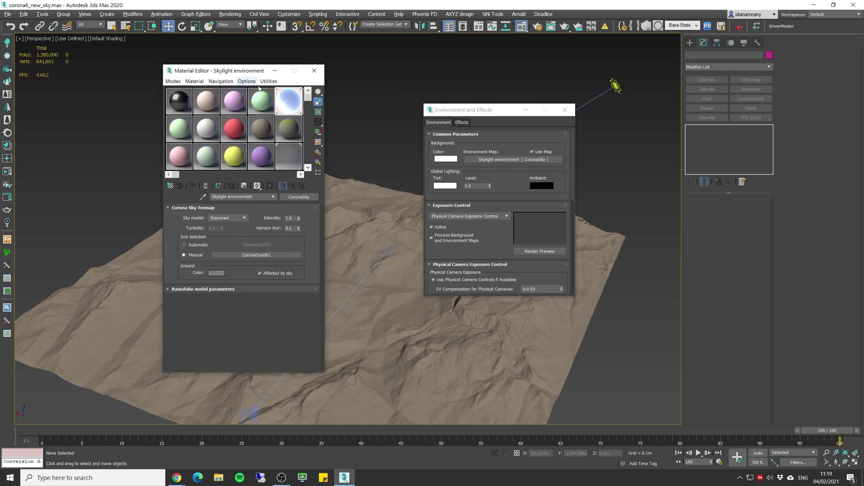
- Set the skylight environment's sky model to Hosek & Wilkie
left_click(237, 219)
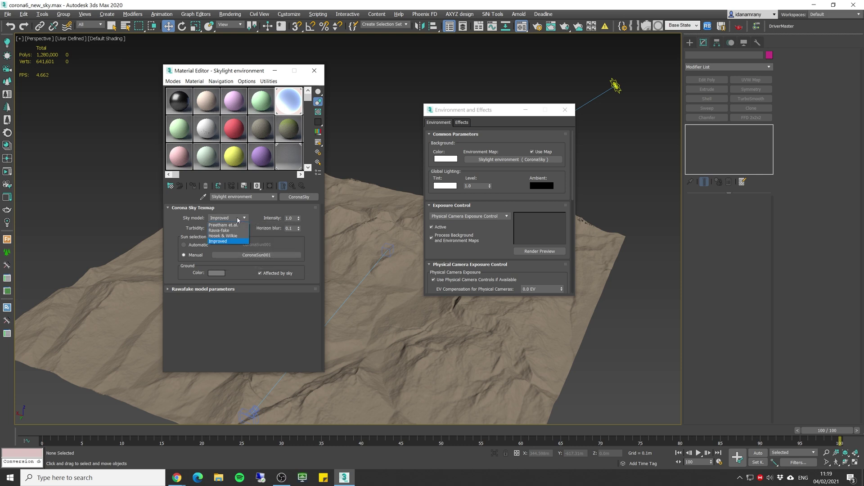
left_click(240, 219)
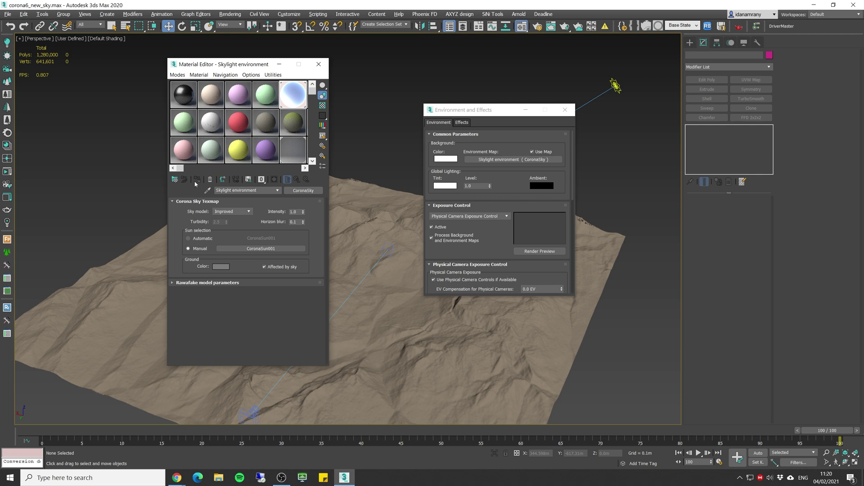
left_click(245, 211)
left_click(247, 229)
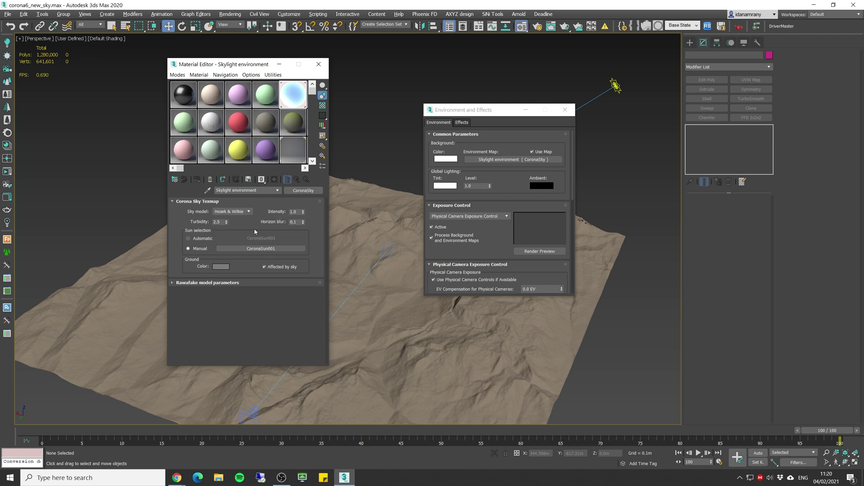
- Try automatic sun selection for the sky and restore the manual selection of CoronaSun001
left_click_drag(220, 65, 207, 61)
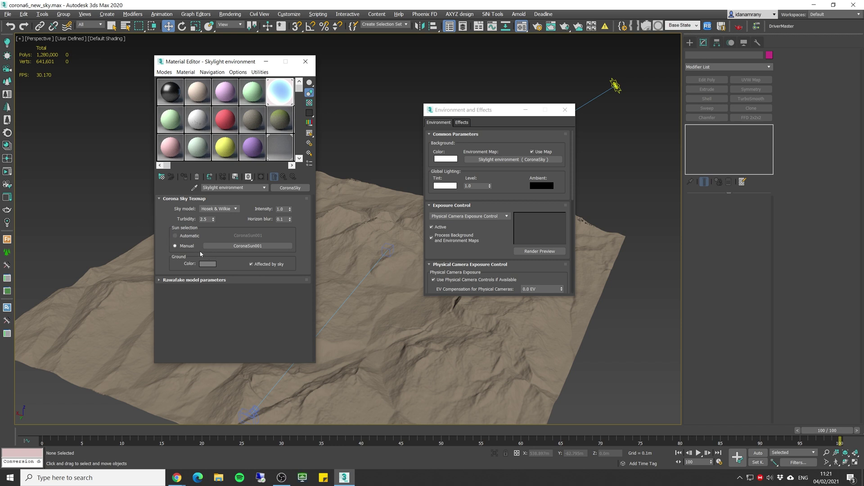
left_click_drag(203, 61, 231, 60)
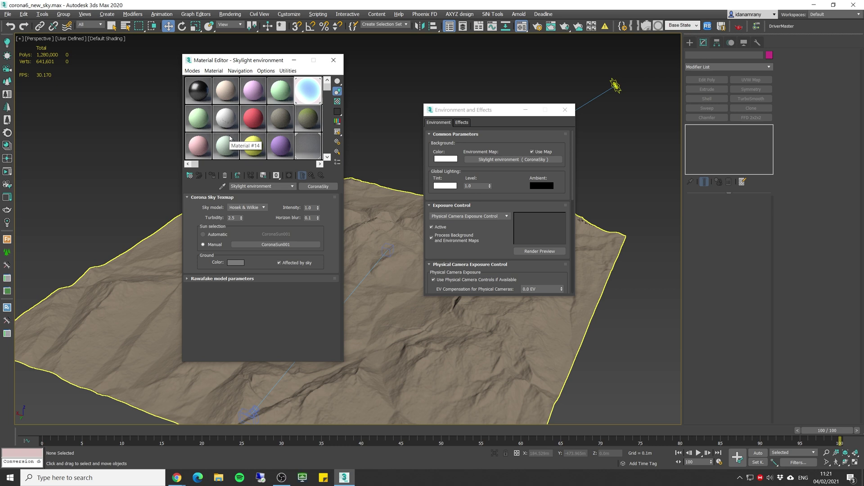
left_click(217, 235)
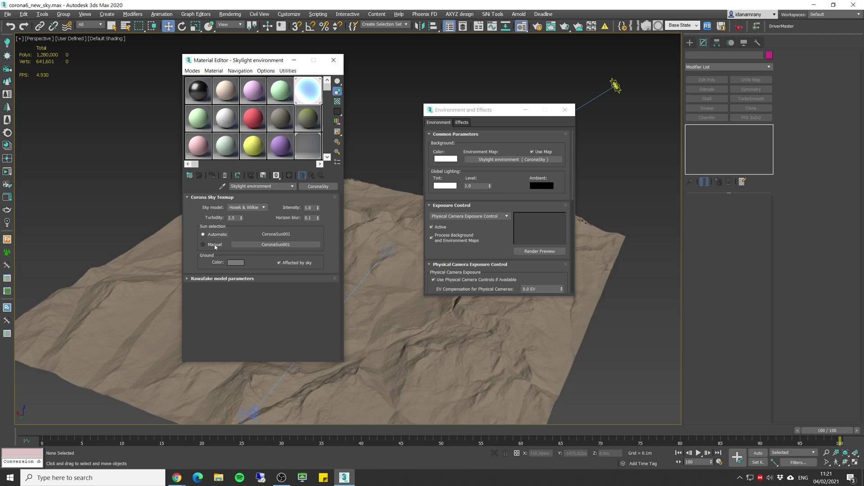
left_click(214, 245)
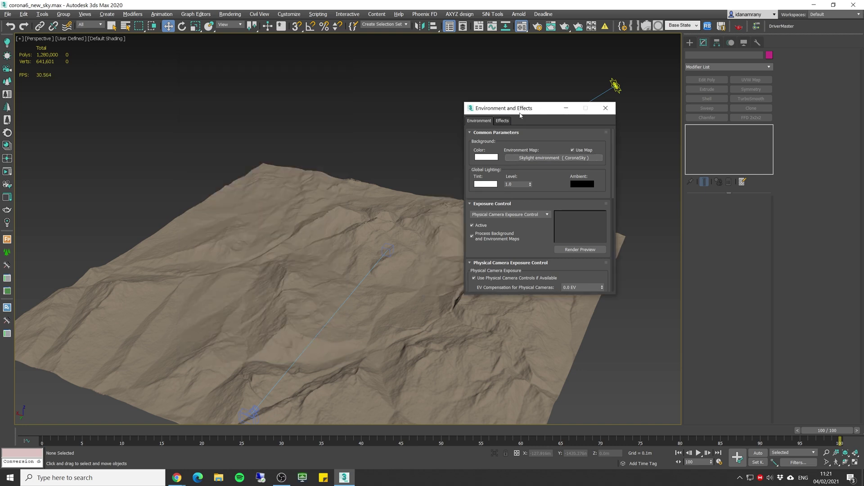
- Start an interactive render of the CoronaCamera001 view and lower its tone-mapping exposure to about -4.7 EV
key("alt+w")
key("8")
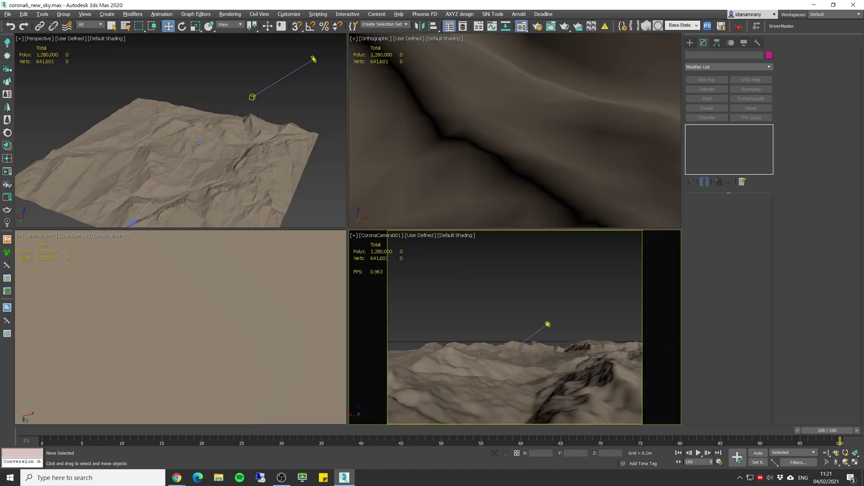
left_click(7, 172)
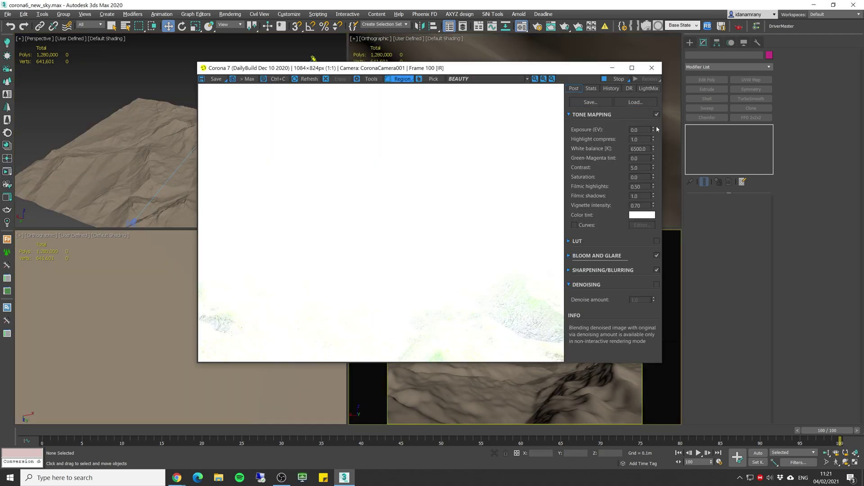
left_click_drag(657, 129, 671, 177)
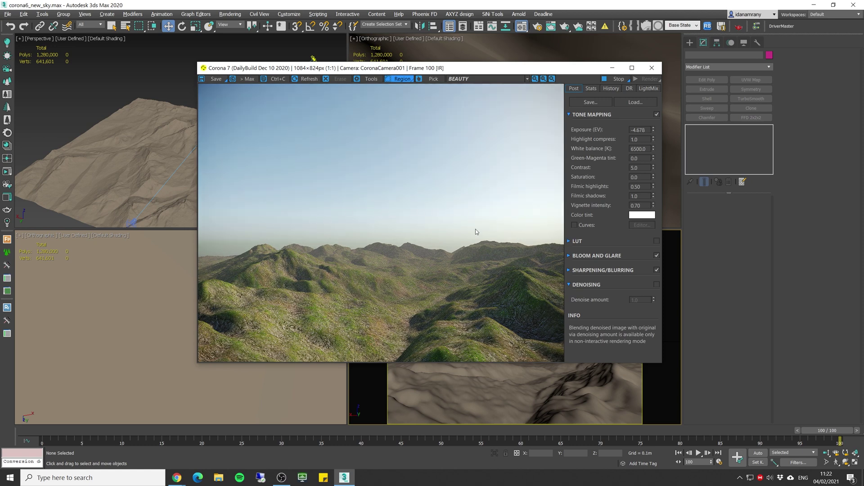
- Move the sun in the Top view to about X -102 m, Y -1740 m and store the render in the history
mouse_move(507, 67)
left_mouse_down()
mouse_move(536, 65)
mouse_move(501, 62)
left_mouse_up()
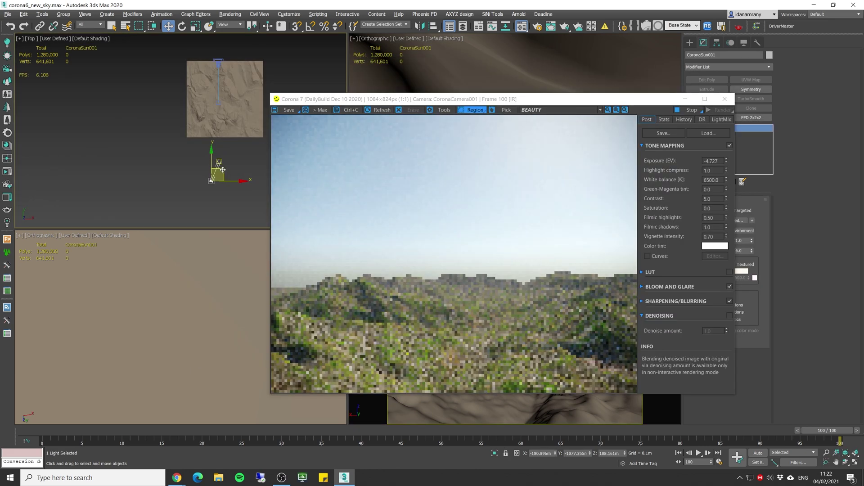
left_click_drag(223, 170, 227, 185)
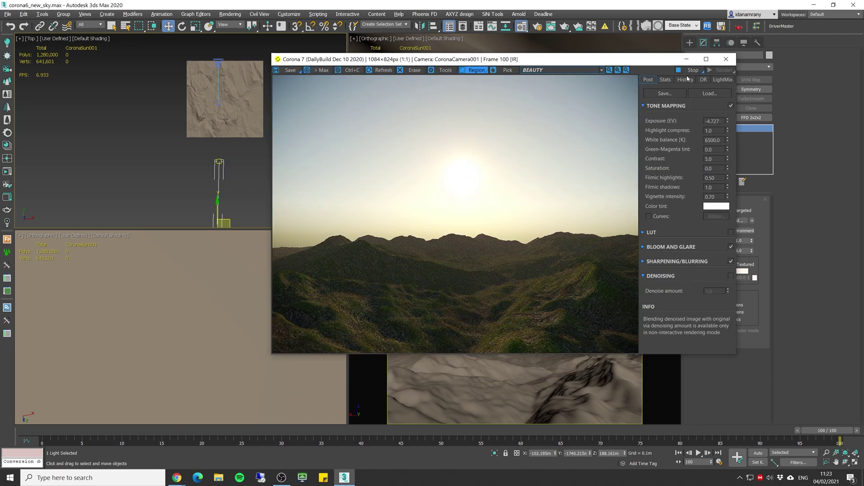
left_click(686, 79)
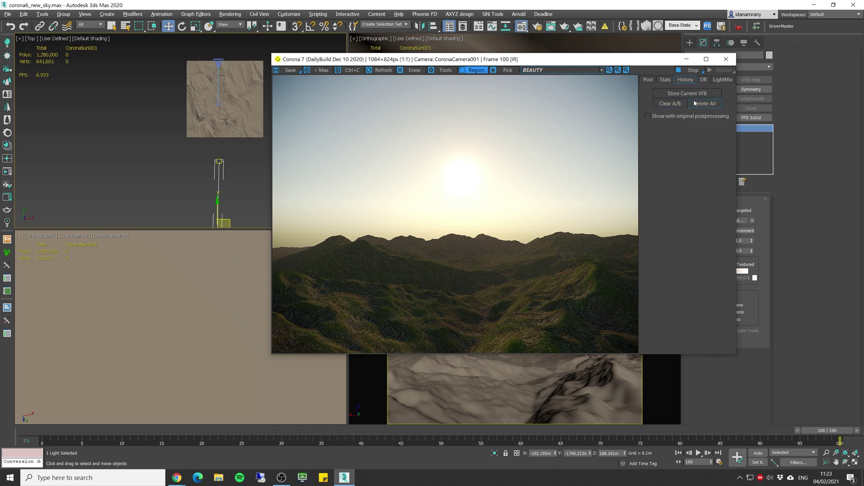
left_click(685, 94)
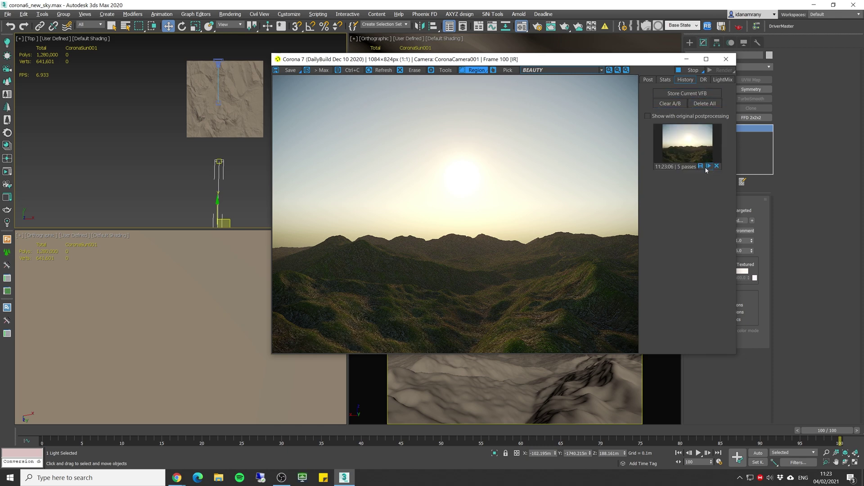
- Set the skylight environment's sky model to Improved and compare its stored render with the Hosek & Wilkie one
key("m")
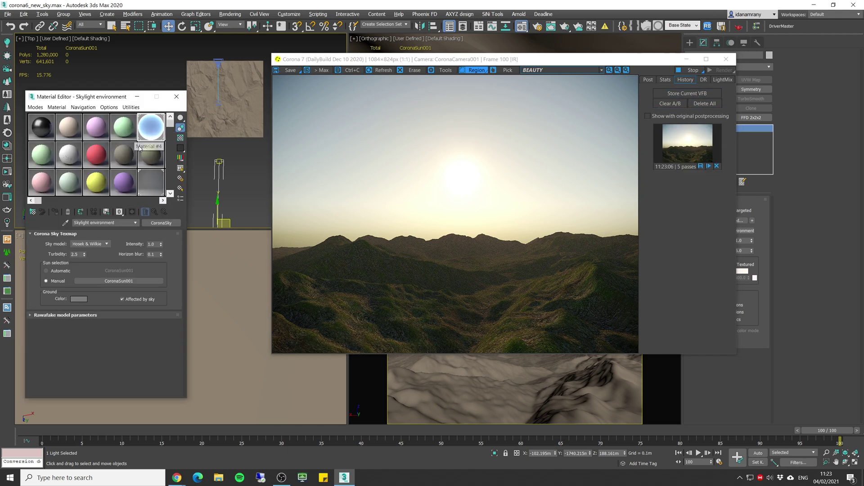
left_click_drag(108, 98, 110, 94)
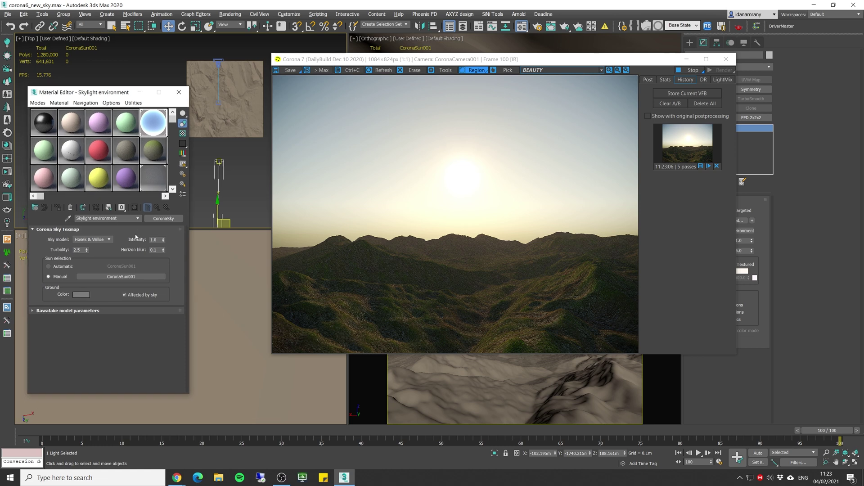
left_click(108, 239)
left_click(112, 260)
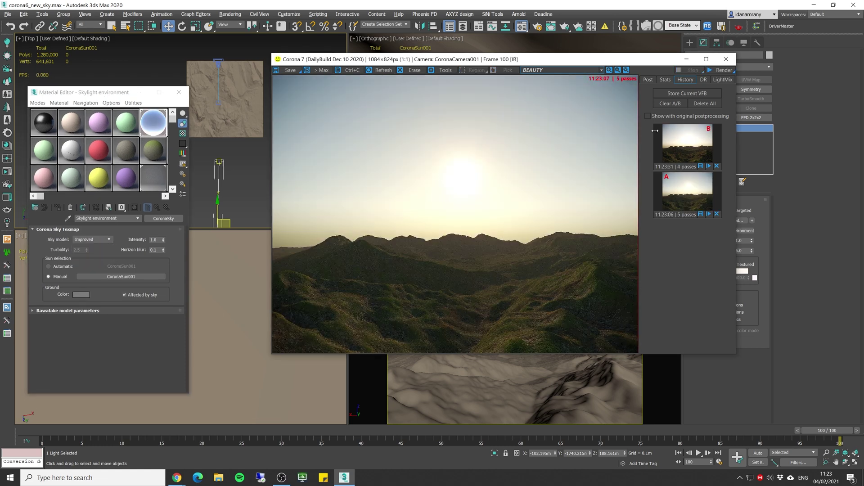
left_click_drag(643, 133, 484, 169)
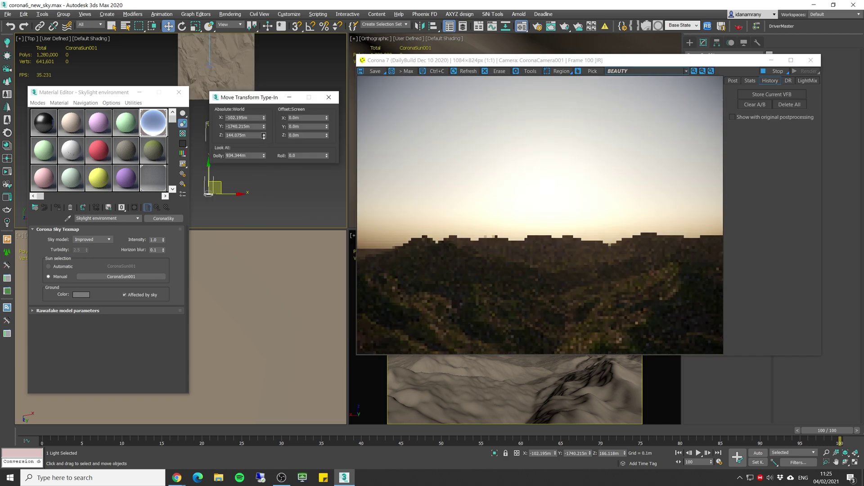
- Lower the sun to a height of about 11.8 m and raise the render exposure to about -2.97 EV
left_click_drag(264, 137, 267, 147)
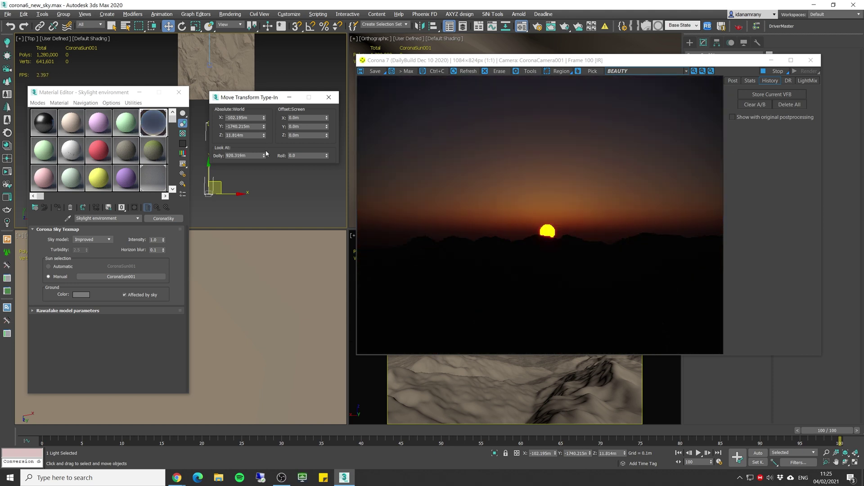
left_click_drag(675, 59, 625, 52)
left_click(682, 73)
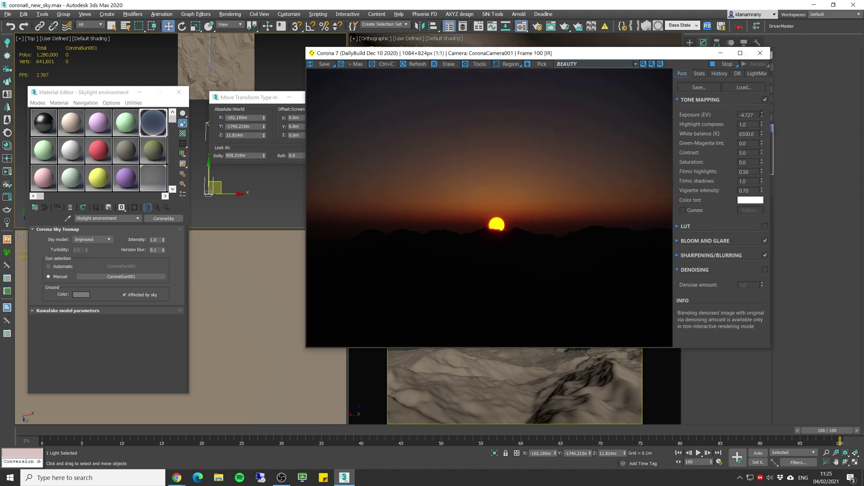
left_click_drag(763, 116, 747, 77)
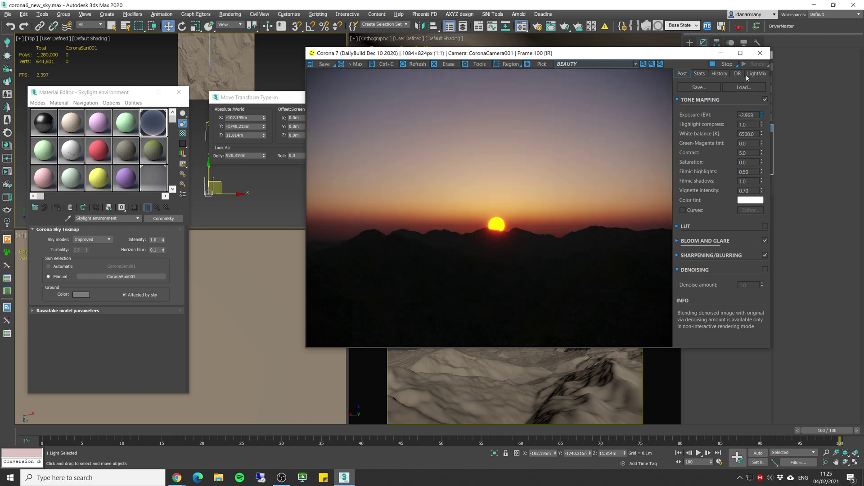
- Store the Improved sunset render in the history and set the sky model to Hosek & Wilkie
left_click(716, 82)
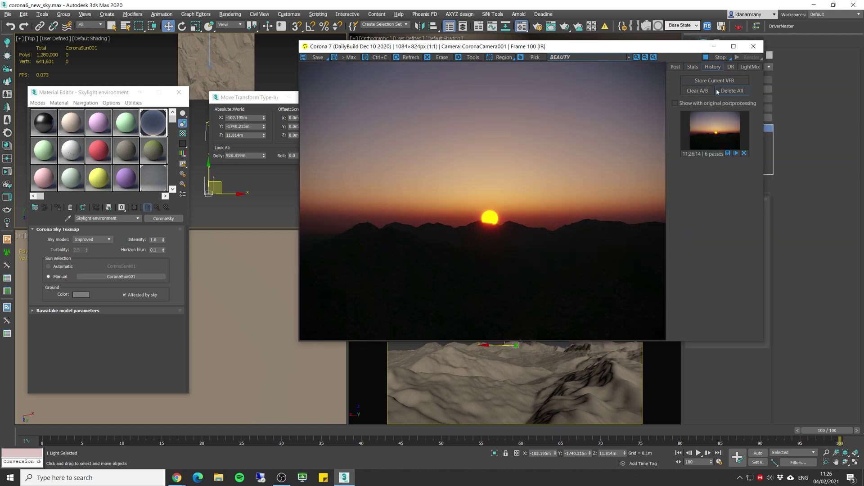
left_click(104, 240)
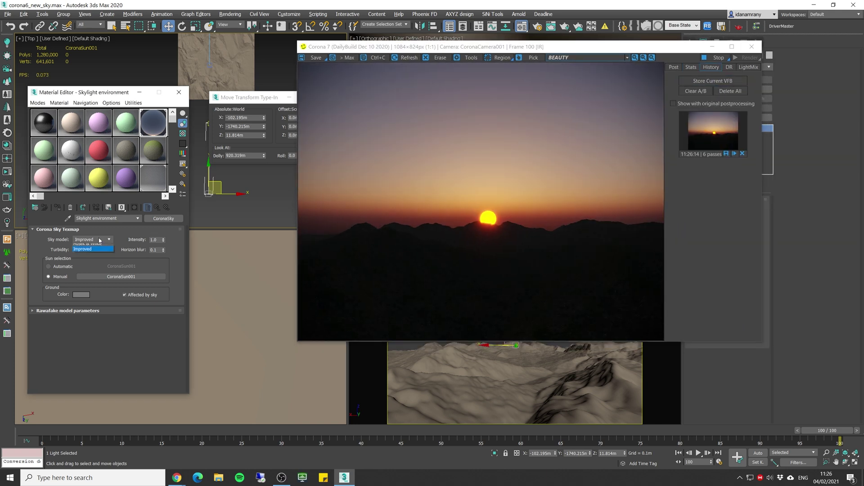
left_click(100, 258)
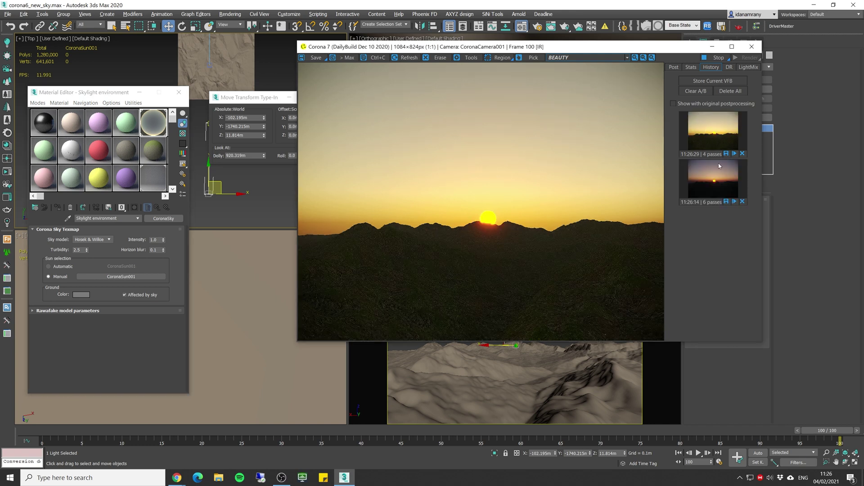
- Compare the stored Hosek & Wilkie sunset render as A with the Improved one as B
left_click(711, 135)
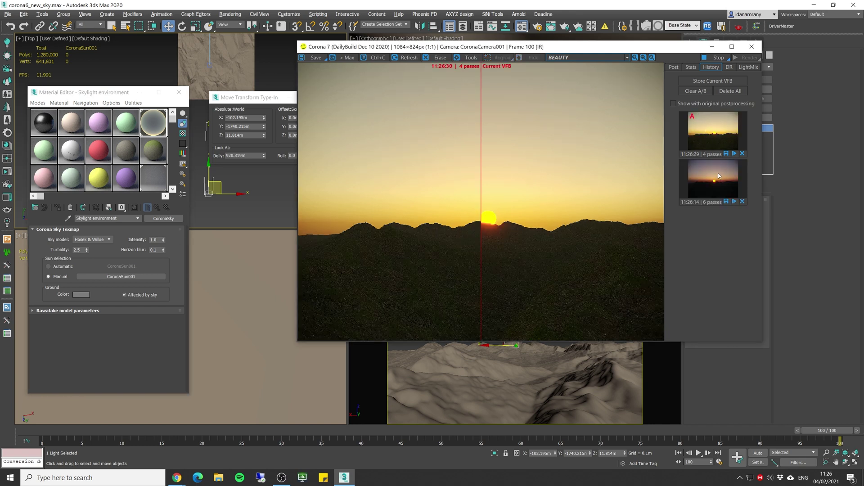
right_click(718, 177)
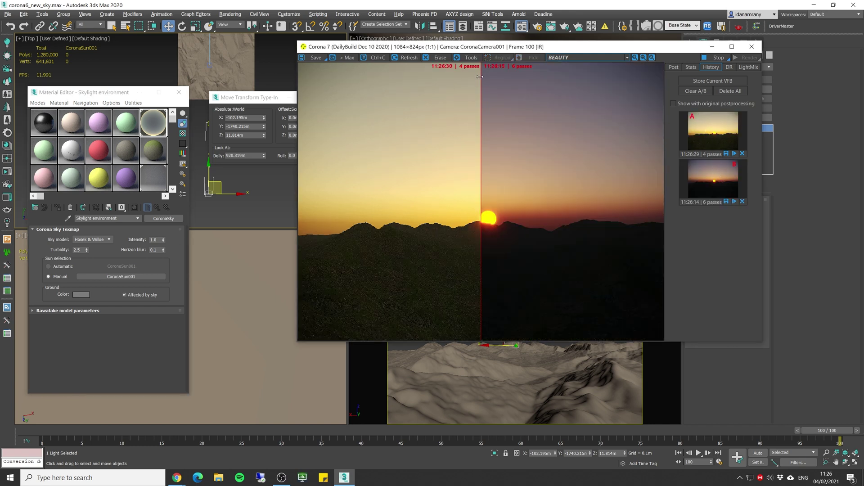
- Sweep the comparison divider across the image to inspect the full Hosek & Wilkie sunset against the Improved one
left_click_drag(480, 76, 686, 75)
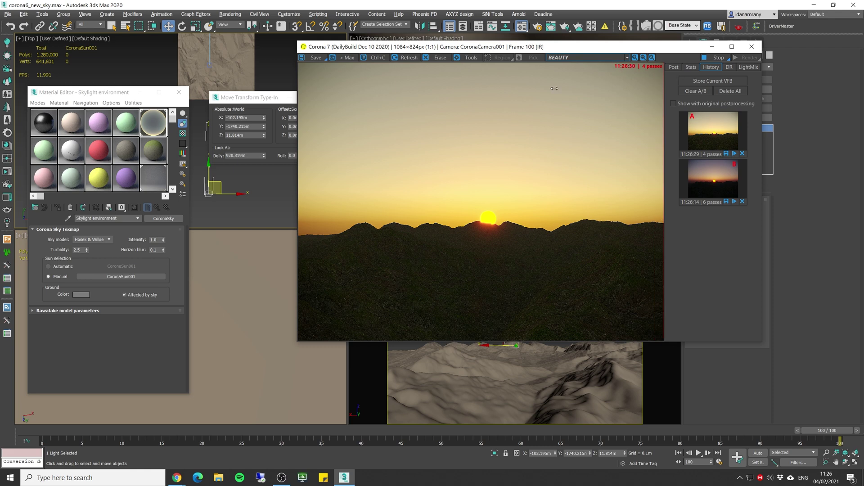
left_click_drag(554, 88, 672, 98)
left_click_drag(668, 98, 551, 110)
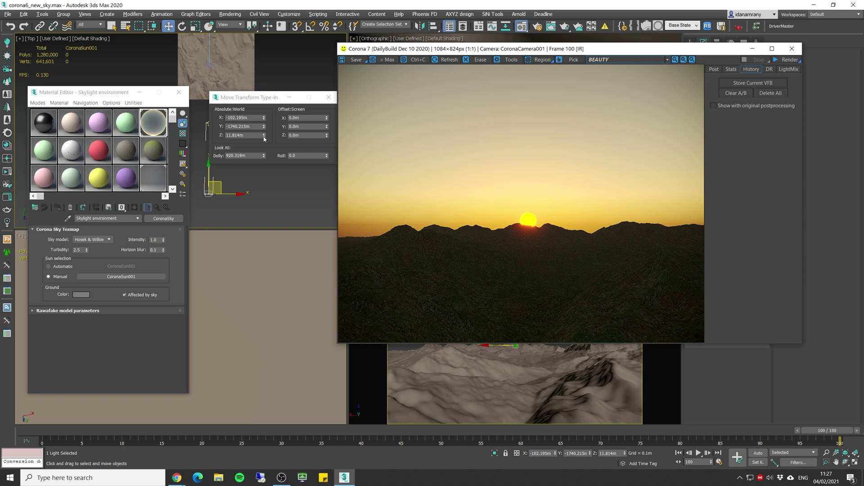
- Lower the sun to a height of about -142.5 m and set the skylight environment's sky model to Improved
left_click_drag(265, 138, 266, 143)
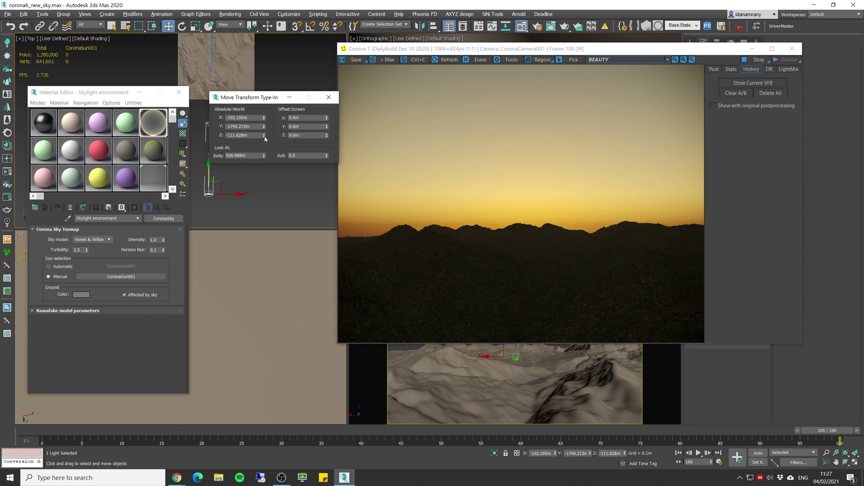
left_click_drag(439, 49, 402, 46)
left_click_drag(464, 40, 458, 41)
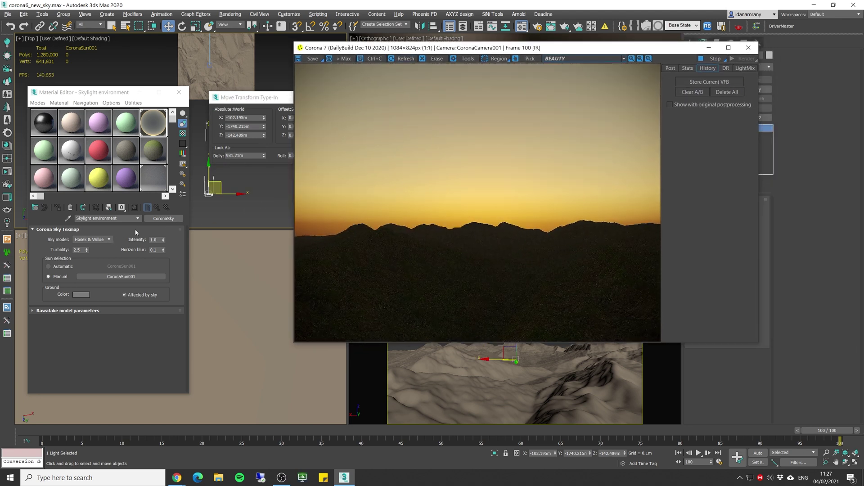
left_click(92, 239)
left_click(92, 264)
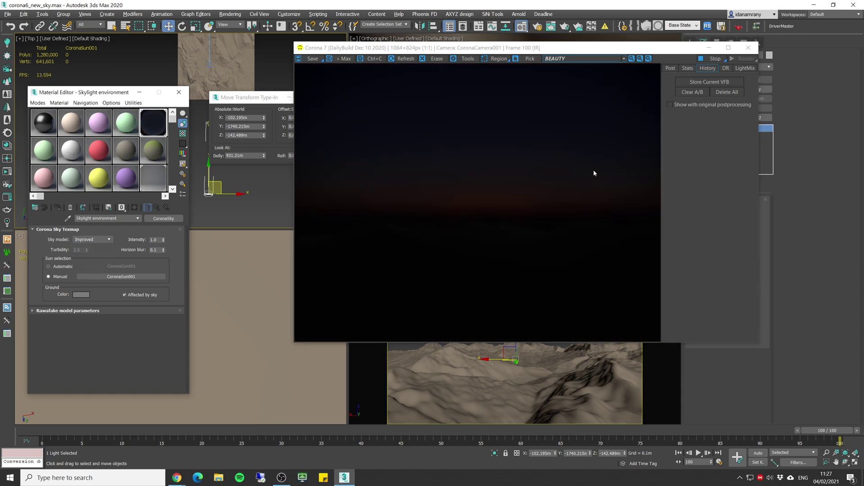
- Raise the render exposure to about -0.095 EV in the tone mapping settings
left_click_drag(530, 50, 504, 56)
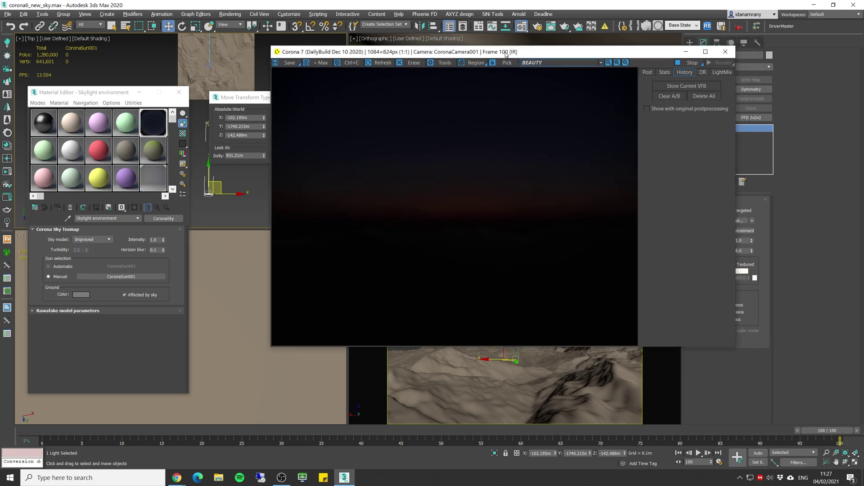
left_click(645, 74)
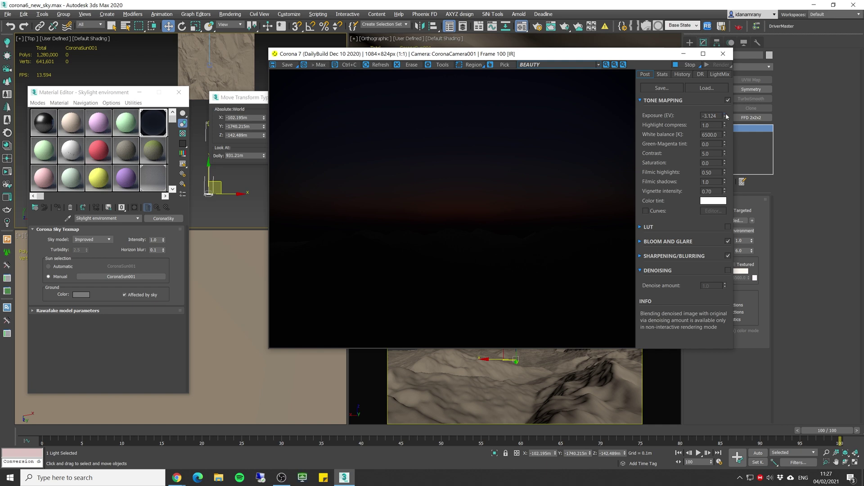
key("Tab")
left_click_drag(725, 114, 723, 88)
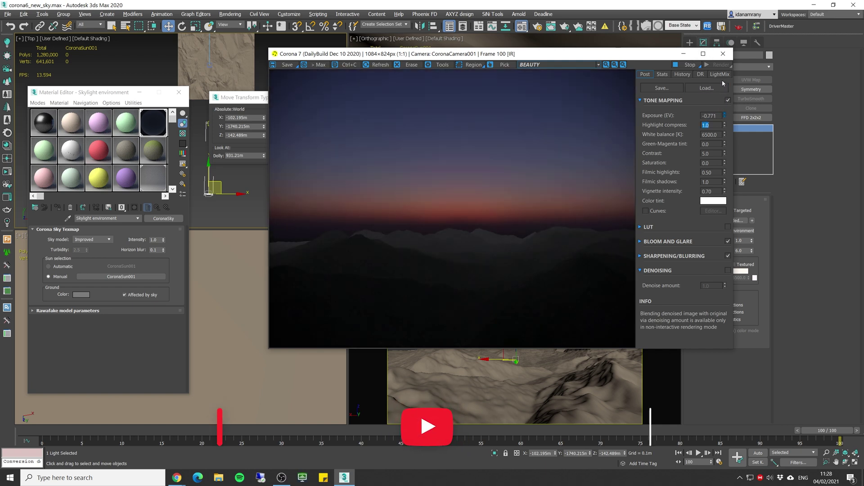
left_click_drag(723, 55, 723, 51)
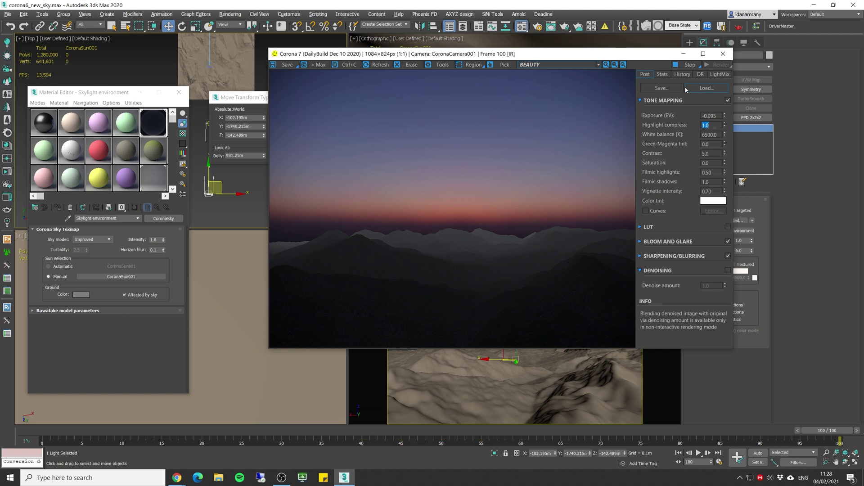
- Compare the stored Hosek & Wilkie render as A with the Improved one as B for the sun below the horizon
key("F10")
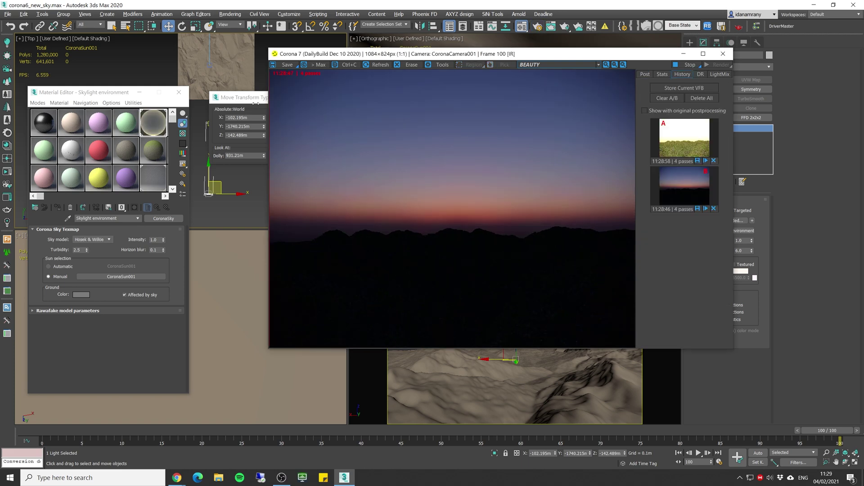
left_click_drag(256, 104, 682, 95)
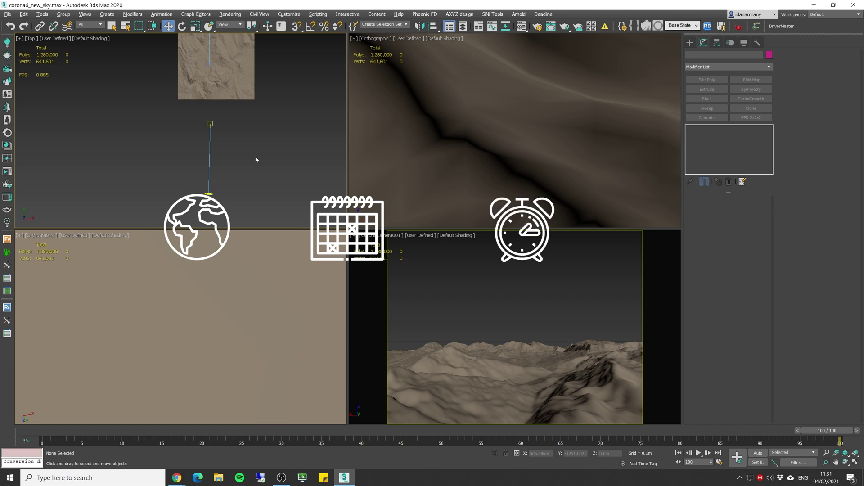
- Create a Daylight system beside the terrain in the top view and enlarge its compass rose
key("alt+w")
left_click(689, 42)
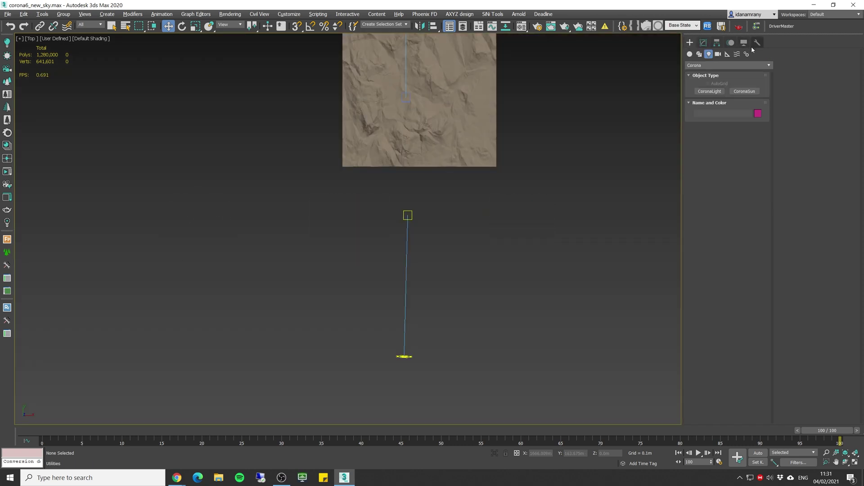
left_click(747, 54)
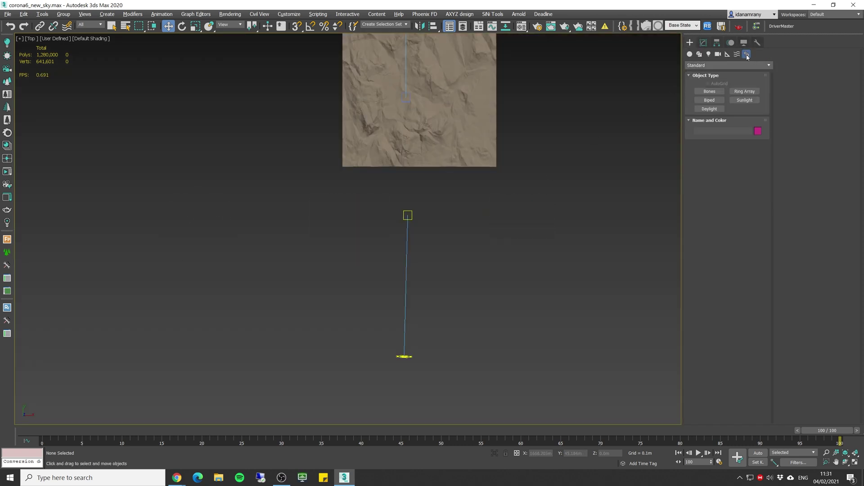
left_click(709, 108)
scroll(409, 210, "down", 4)
left_click_drag(417, 209, 422, 229)
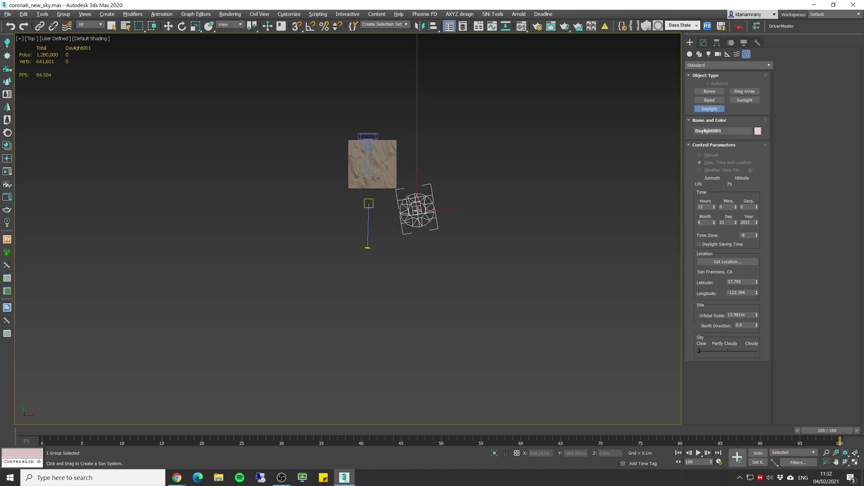
left_click(703, 42)
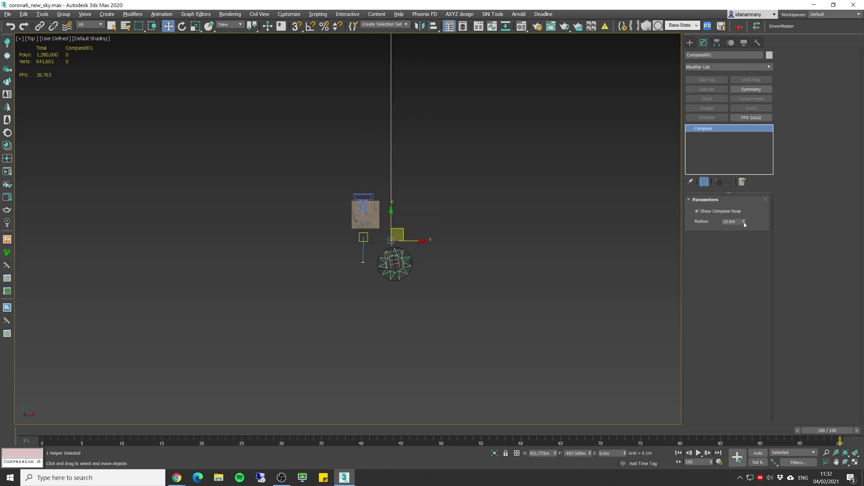
left_click_drag(744, 222, 752, 256)
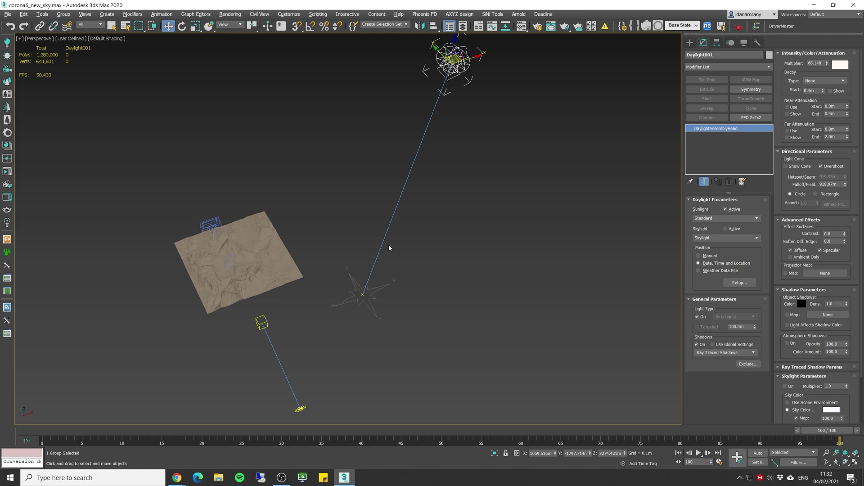
- Deactivate the sunlight of the Daylight system
middle_click_drag(390, 244, 394, 182, "alt")
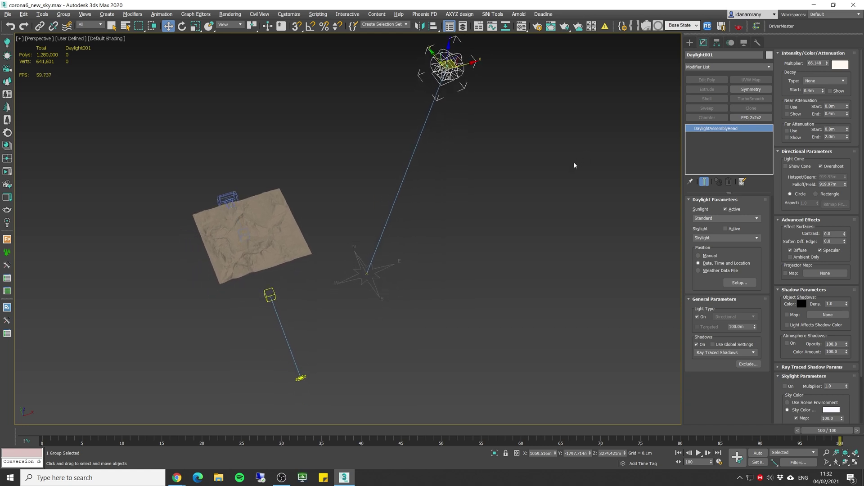
middle_click_drag(574, 163, 572, 159, "alt")
middle_click_drag(661, 201, 746, 212, "alt")
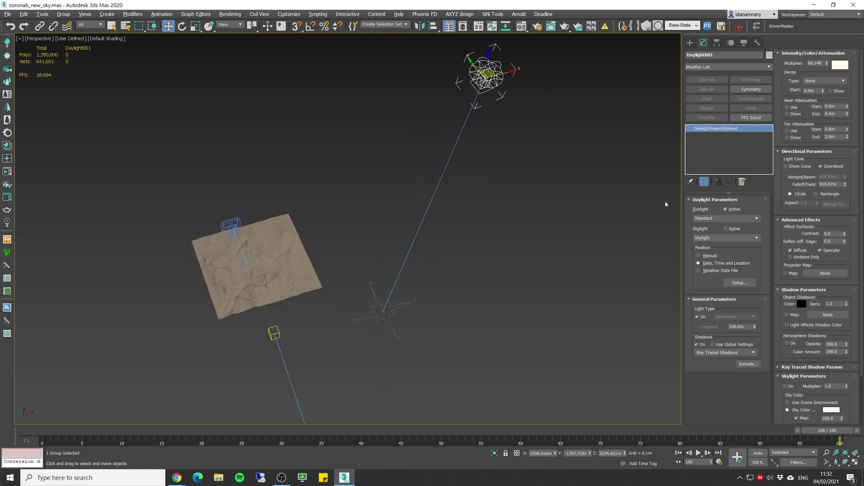
left_click(734, 210)
scroll(459, 216, "down", 1)
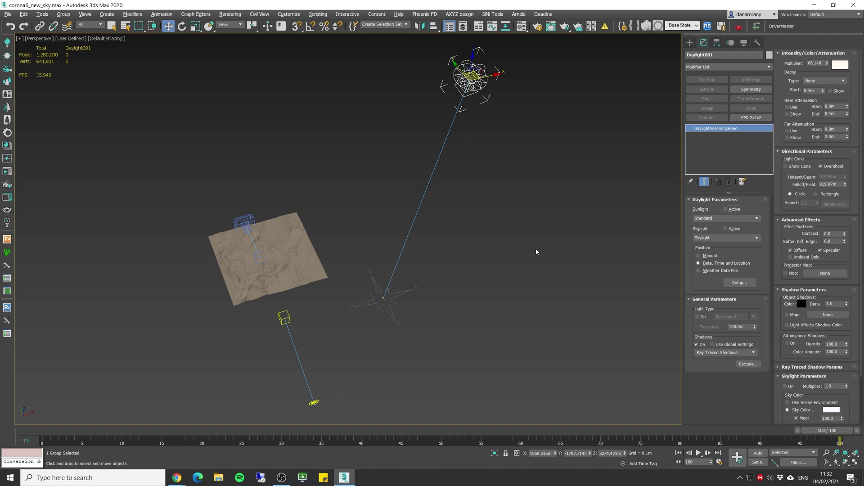
- Examine the Daylight system's setup values for location, north direction, date, time zone and time
left_click(739, 283)
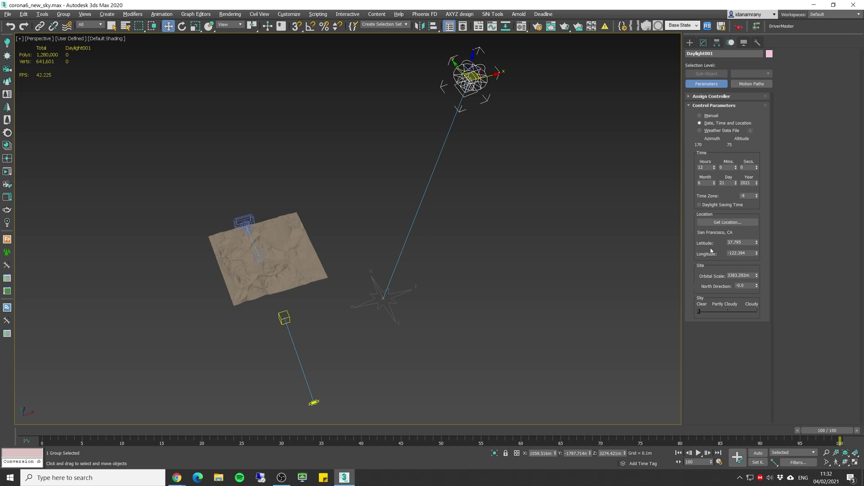
left_click(750, 243)
left_click(745, 254)
left_click(747, 243)
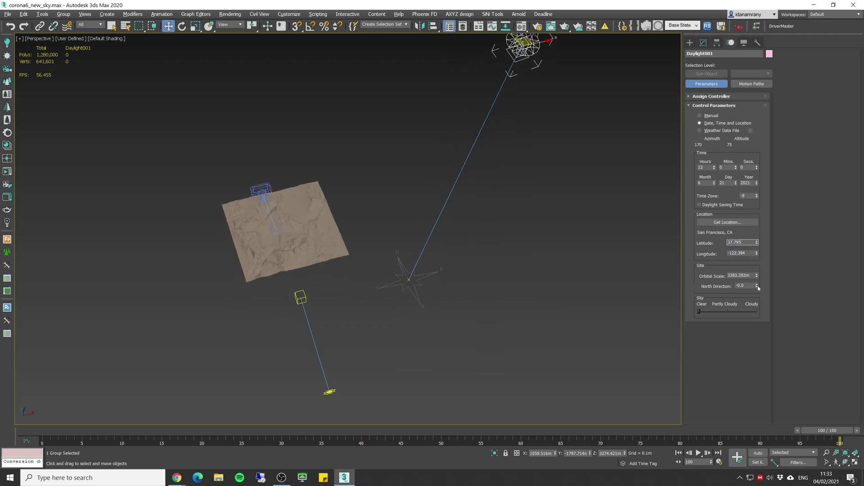
mouse_move(757, 287)
left_mouse_down()
mouse_move(752, 270)
mouse_move(757, 289)
left_mouse_up()
left_click(706, 183)
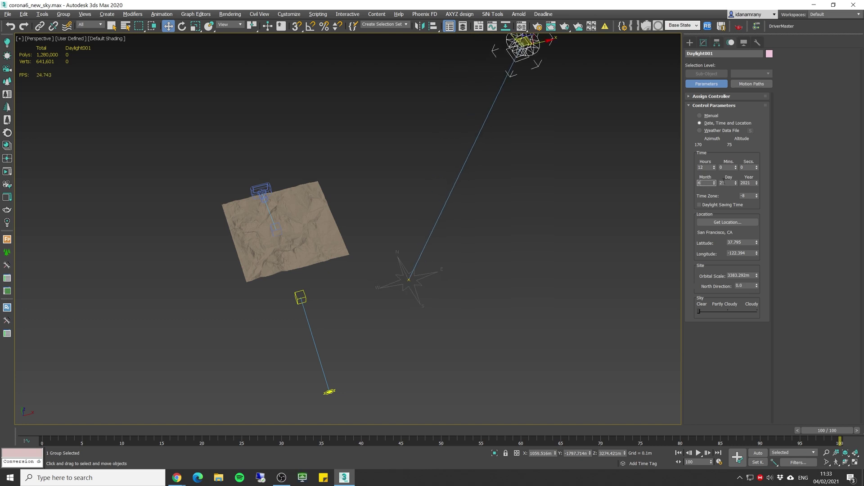
left_click(755, 195)
left_click(705, 168)
key("Tab")
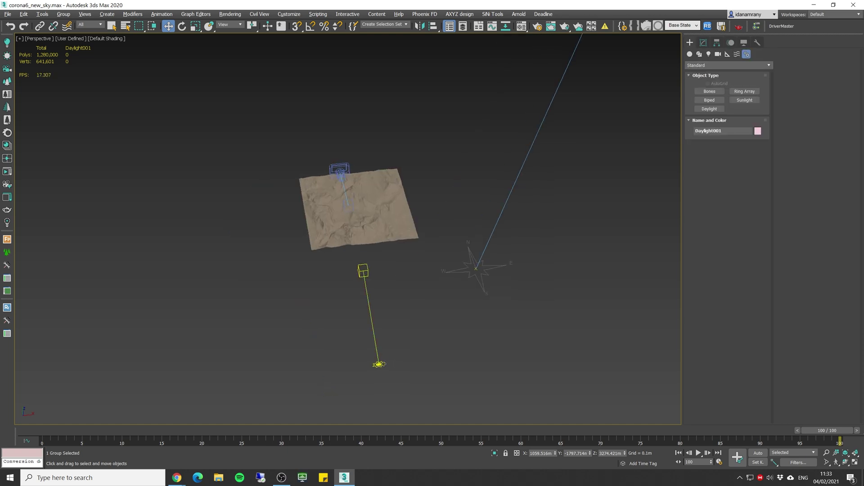
- Align the Corona sun to the Daylight system's head on X, Y and Z, pivot point to pivot point
left_click(388, 341)
middle_click_drag(388, 340, 398, 322, "alt")
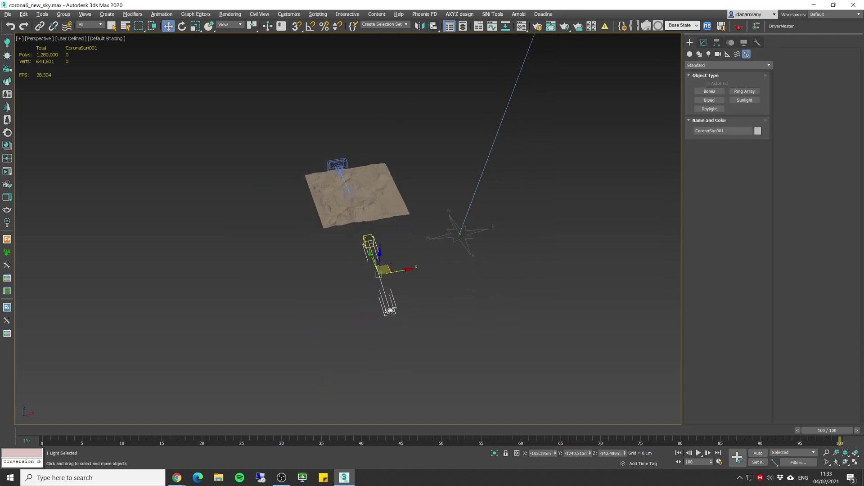
left_click(435, 27)
scroll(501, 118, "down", 3)
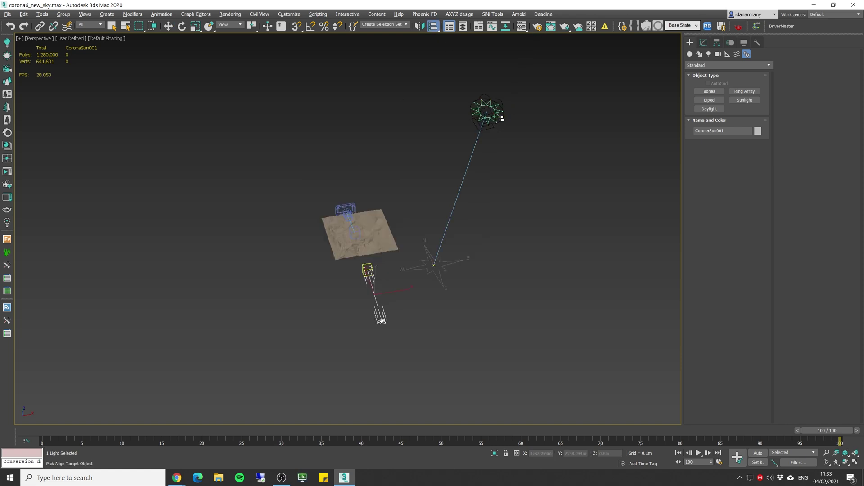
left_click(502, 123)
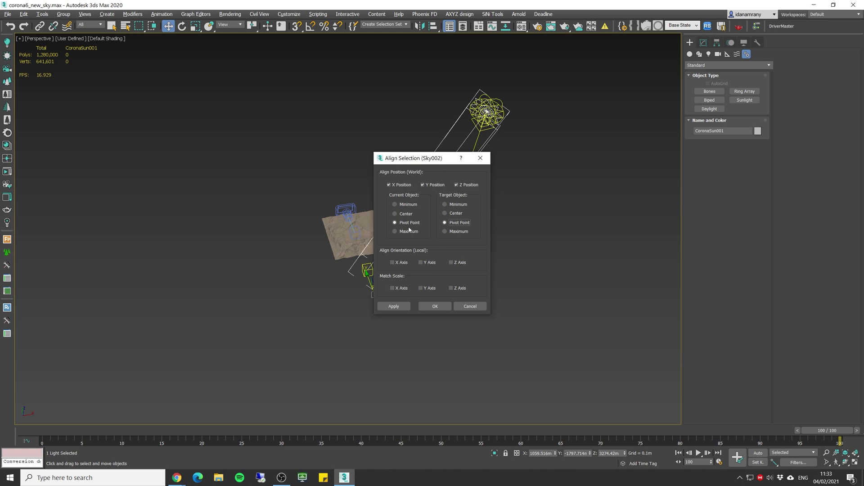
left_click(435, 306)
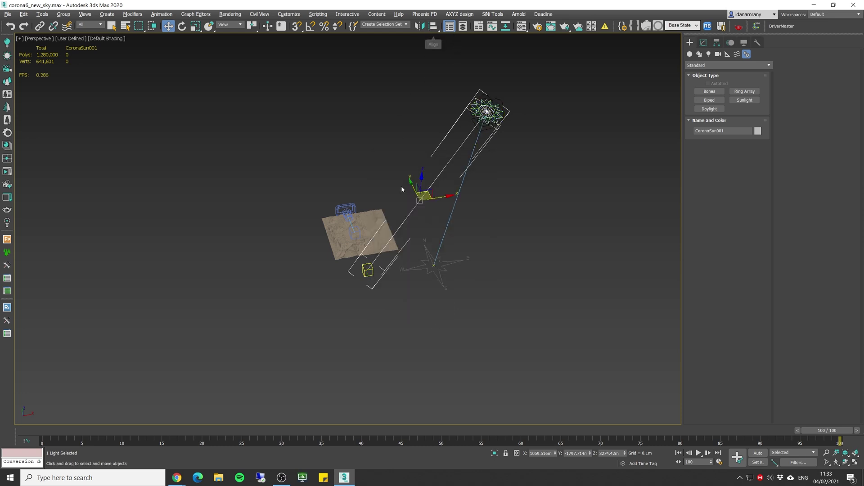
- Align the Corona sun's target to the Daylight system's compass rose
left_click(366, 271)
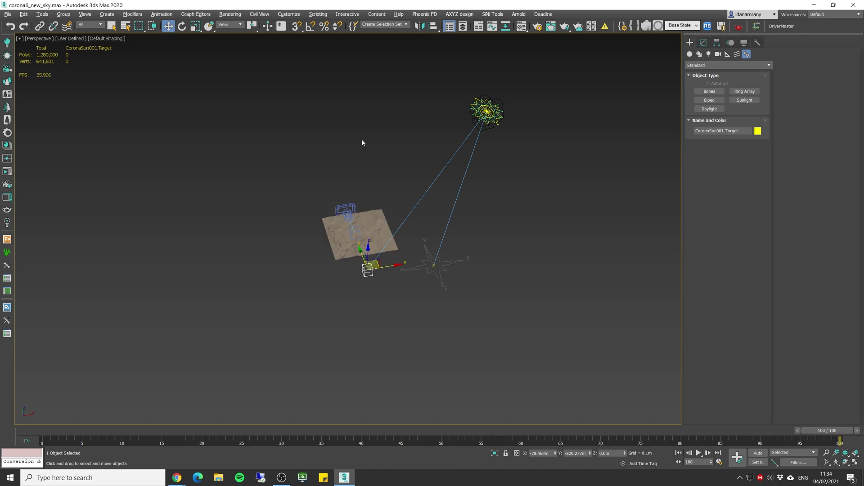
left_click(433, 25)
left_click(451, 268)
left_click(442, 305)
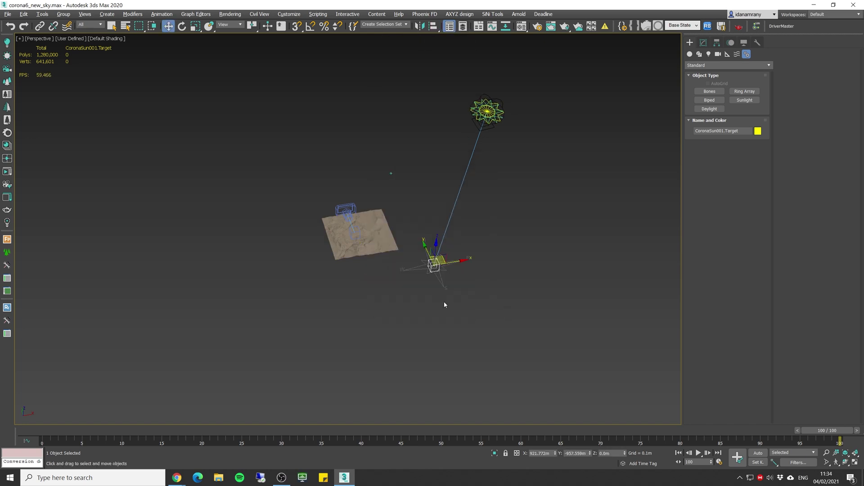
- Link the Corona sun to the Daylight system's head as its parent
middle_click_drag(442, 301, 437, 228, "alt")
right_click(438, 227)
left_click(450, 238)
scroll(394, 134, "down", 1)
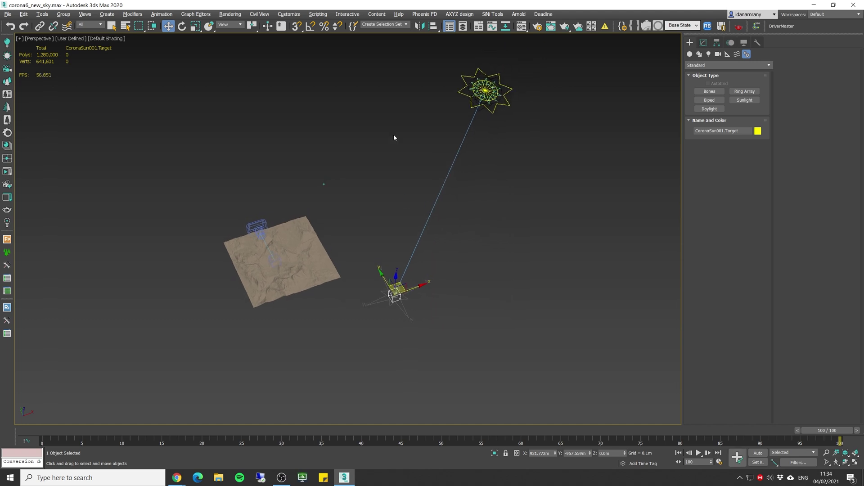
middle_click_drag(495, 72, 485, 133)
scroll(486, 110, "up", 1)
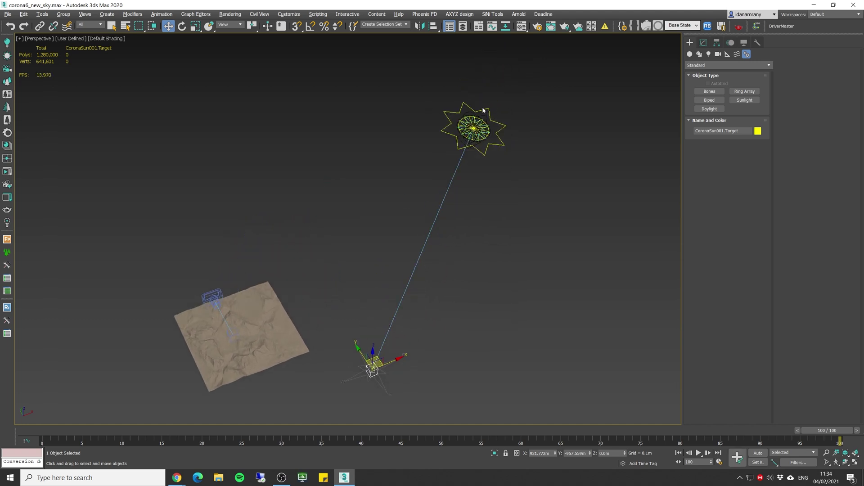
left_click(487, 108)
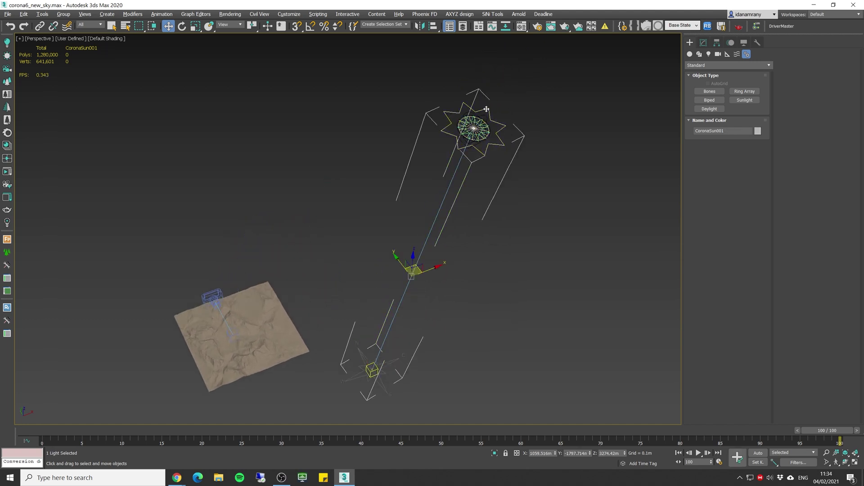
left_click(39, 26)
middle_click_drag(488, 60, 489, 117, "alt")
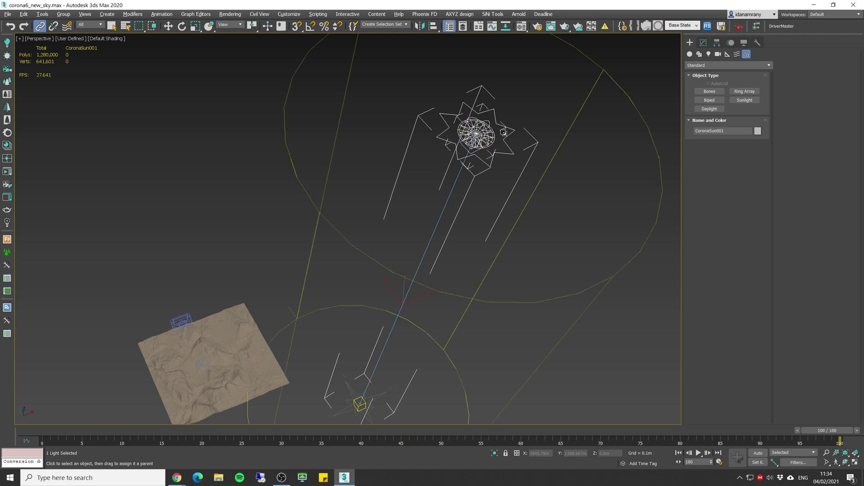
key("w")
- Select the Daylight system's head and open its date, time and location setup
left_click(484, 120)
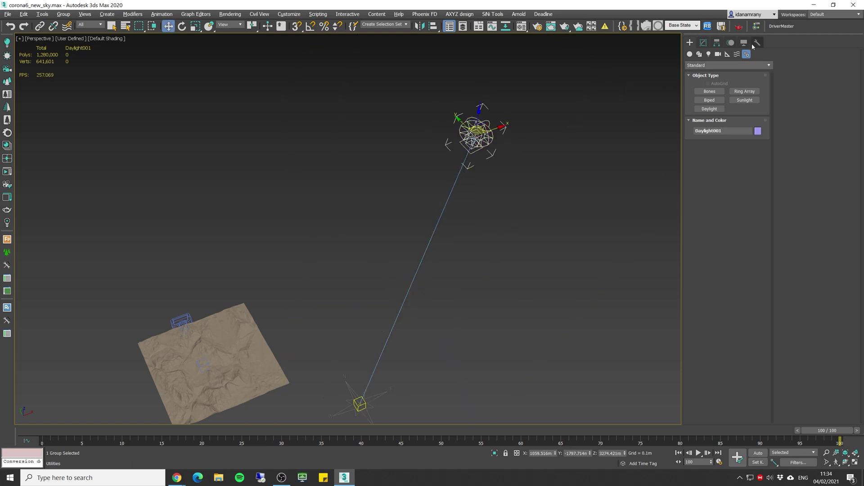
left_click(703, 42)
scroll(760, 271, "down", 3)
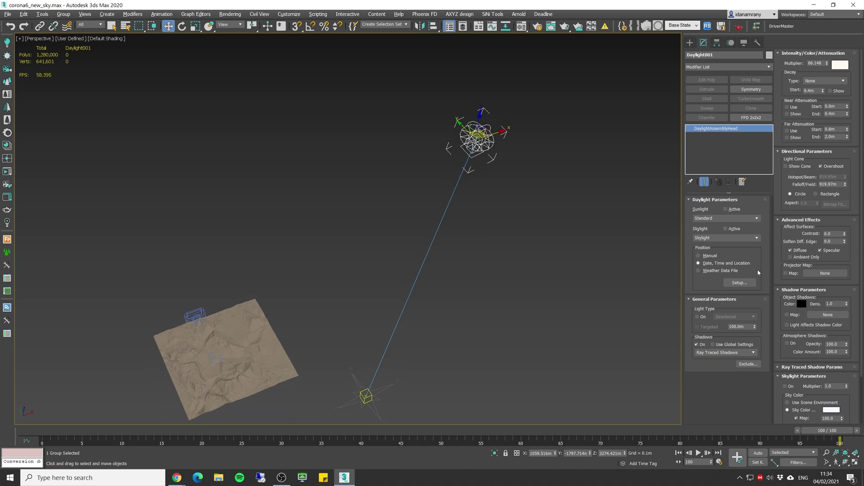
left_click(739, 282)
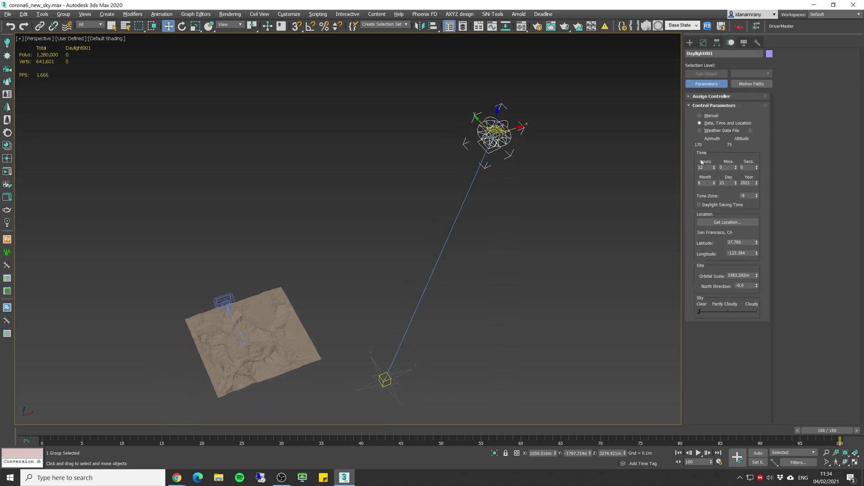
- Try 16 as the Daylight system's hour in the camera view, and return the hour to 12
left_click(714, 166)
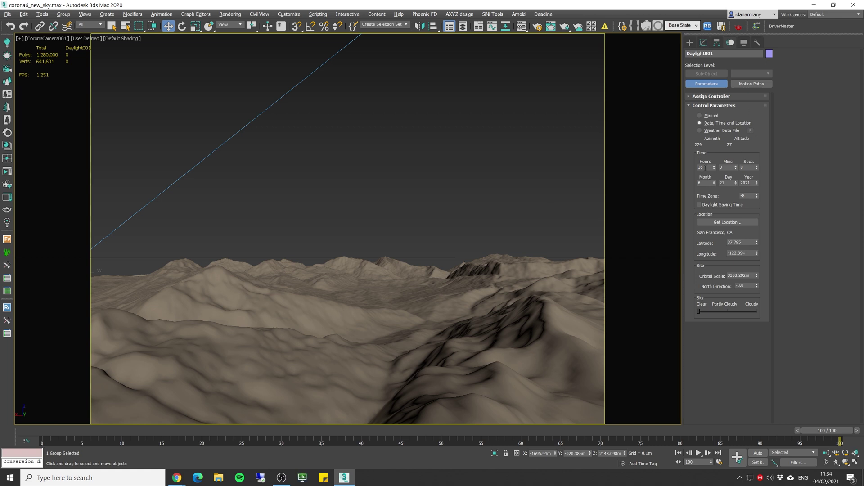
left_click(714, 169)
left_click_drag(714, 168, 715, 172)
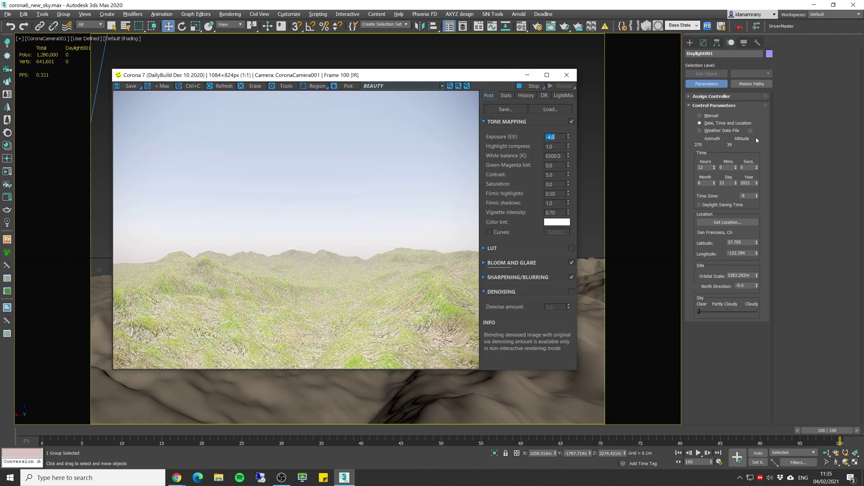
- Advance the Daylight system's time hour by hour to 20, with the interactive render running from the camera
left_click(715, 166)
left_click(714, 166)
left_click(714, 166)
left_click(714, 167)
left_click(715, 167)
left_click(715, 167)
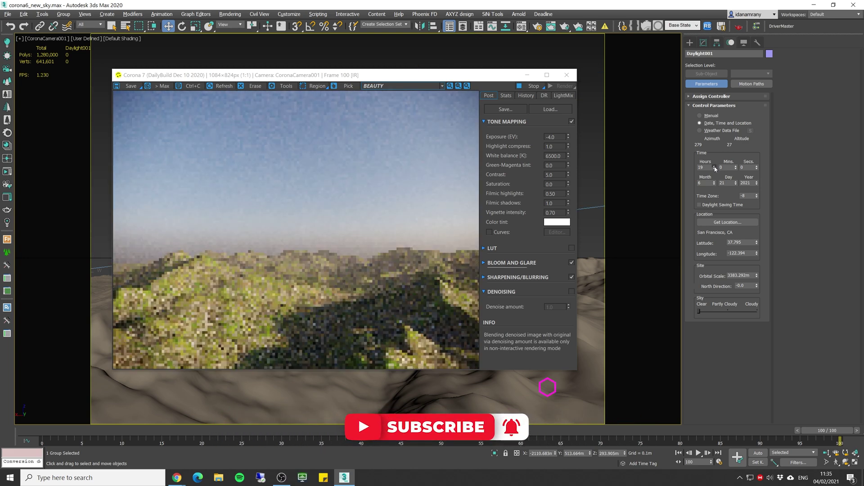
left_click(714, 166)
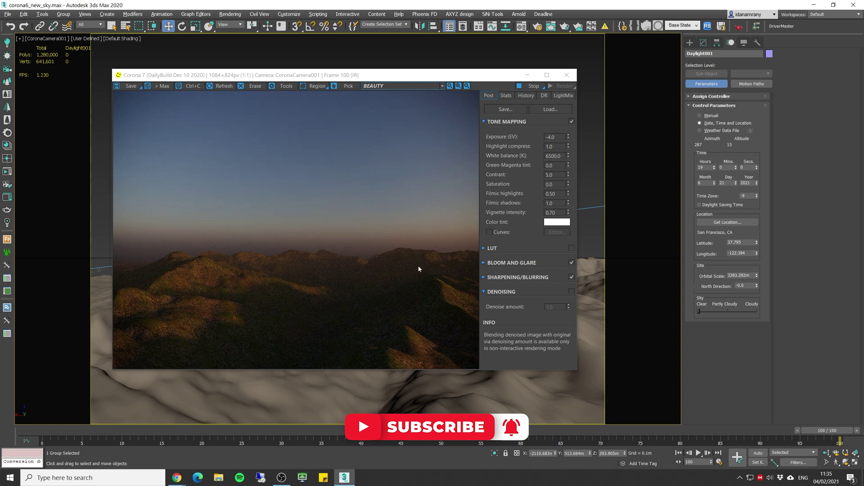
left_click(714, 167)
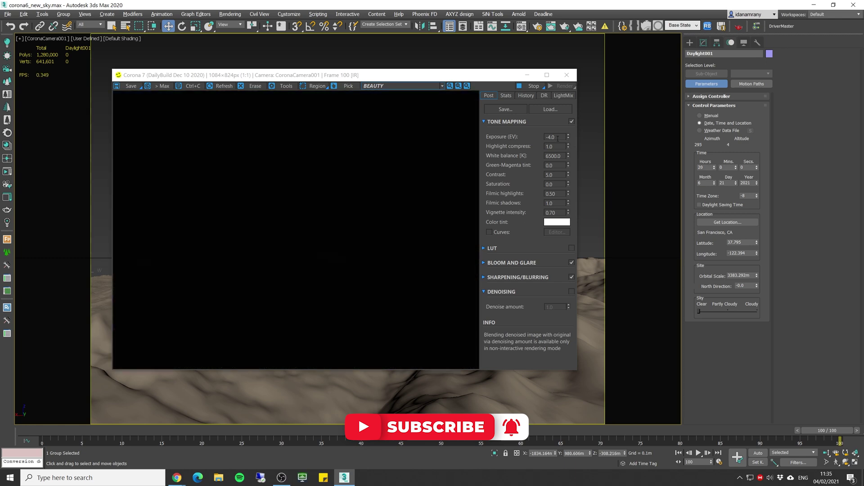